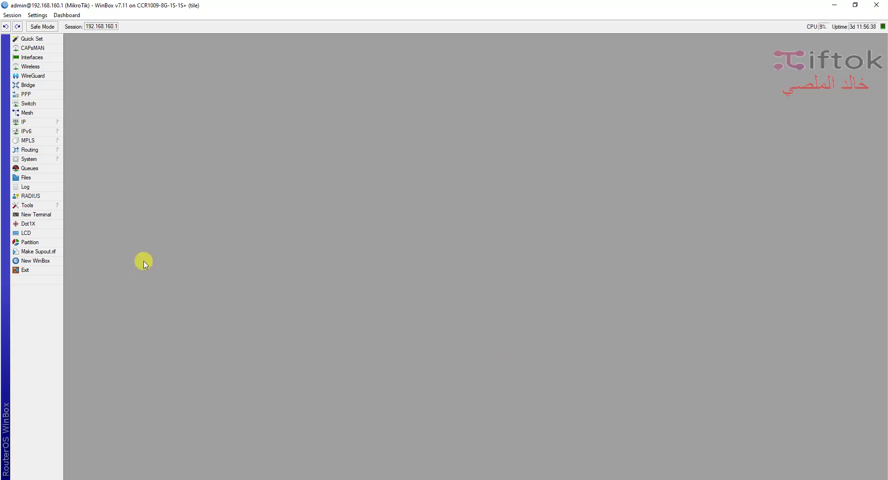
- Show the Firewall NAT rules list via IP > Firewall, with the window maximized
click(46, 123)
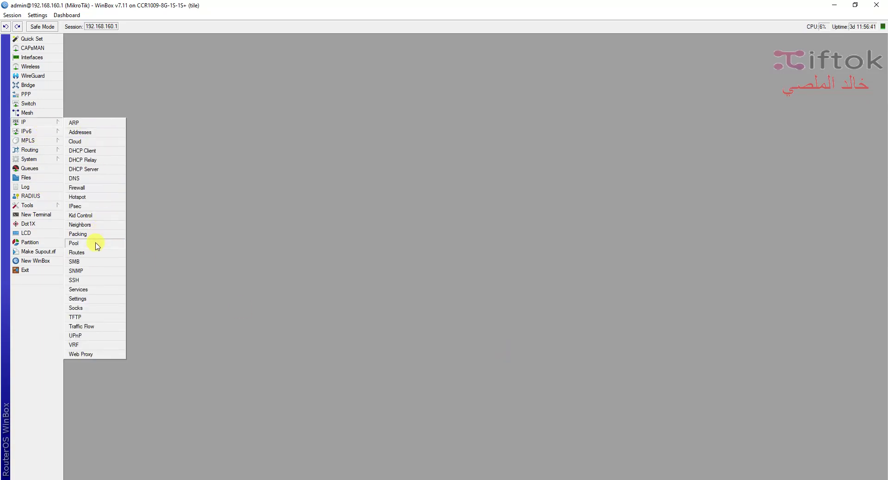
click(345, 72)
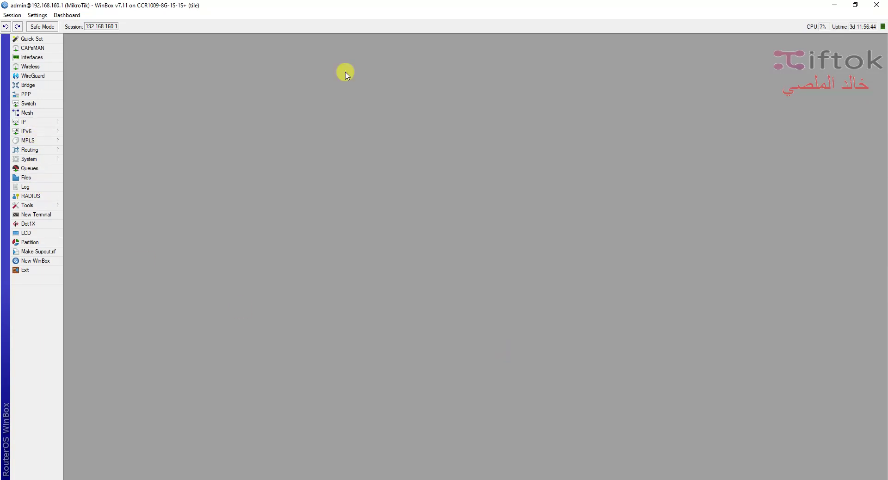
click(50, 122)
click(91, 189)
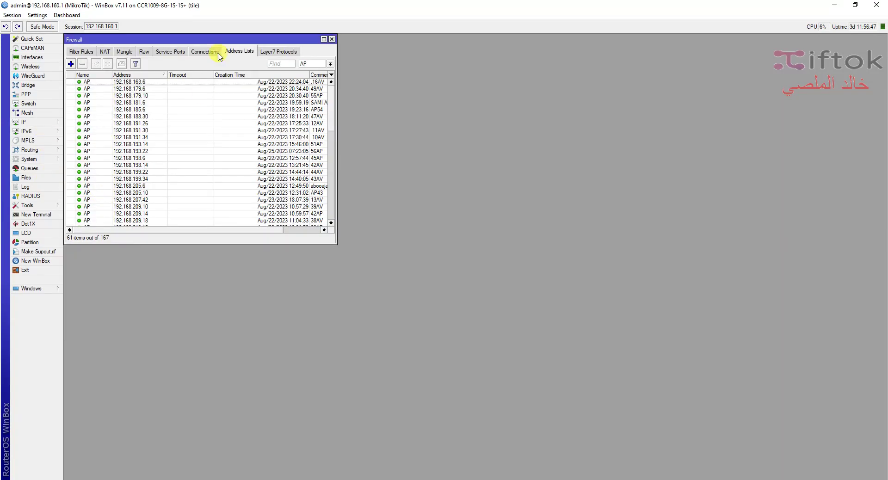
click(109, 52)
double_click(124, 41)
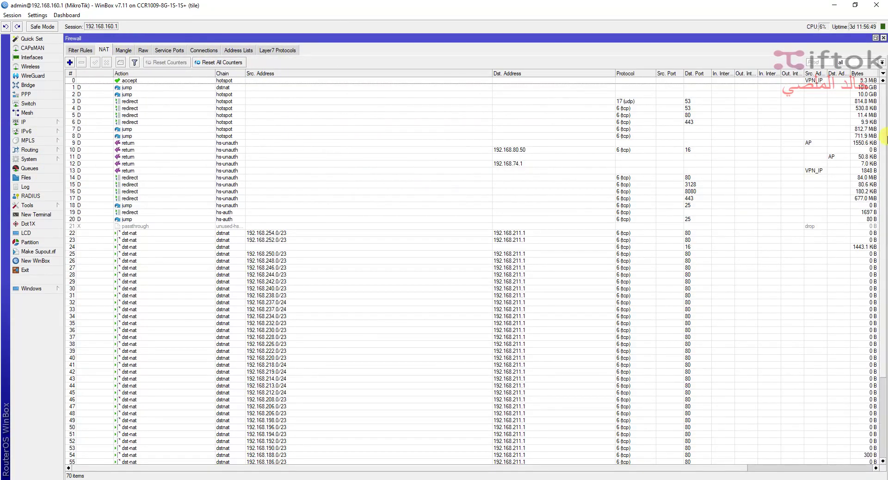
drag(884, 134, 883, 239)
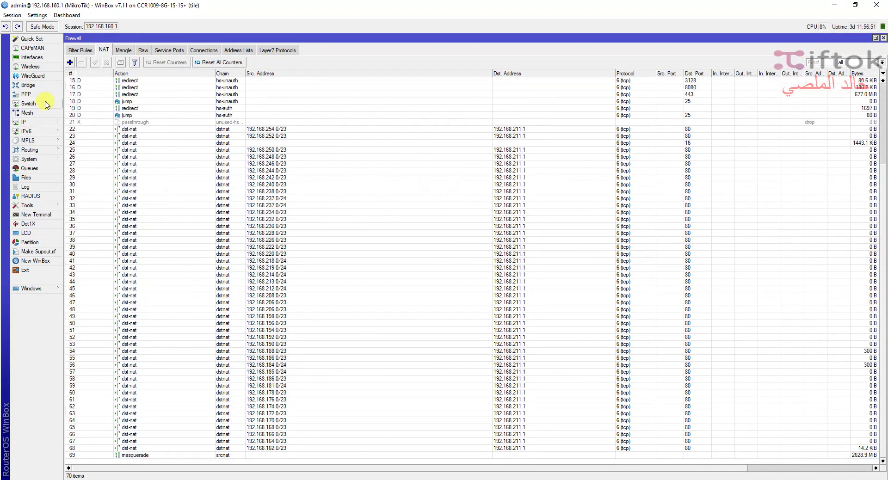
- Start a new NAT rule matching source address list VPN_IP
click(70, 62)
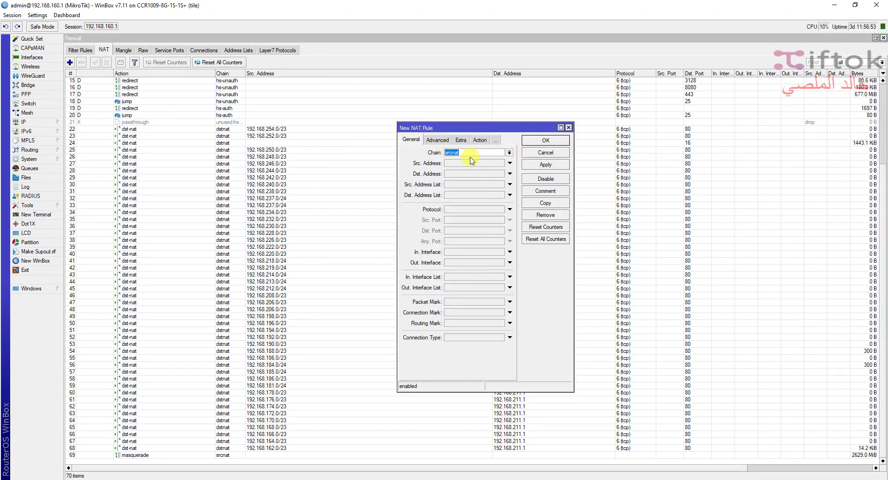
click(490, 163)
click(510, 163)
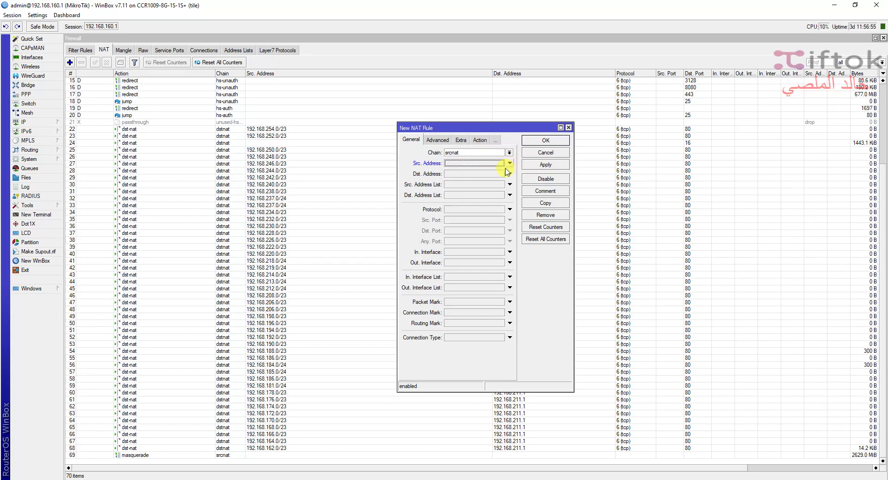
click(509, 173)
click(510, 174)
click(510, 184)
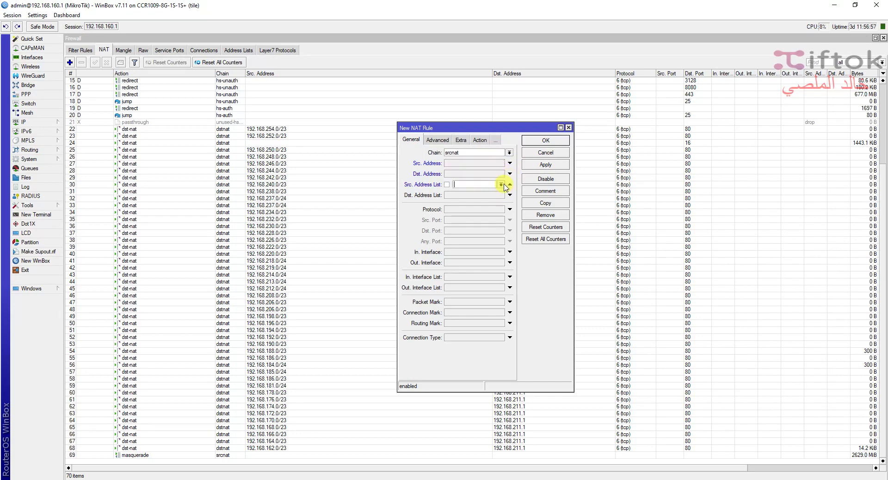
click(501, 184)
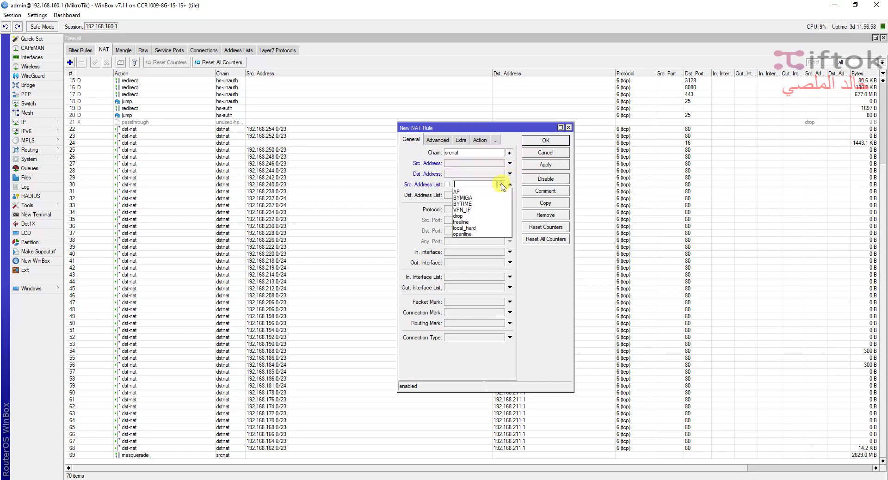
click(485, 210)
- Set the rule's chain to hotspot and action to accept, then apply it
click(509, 152)
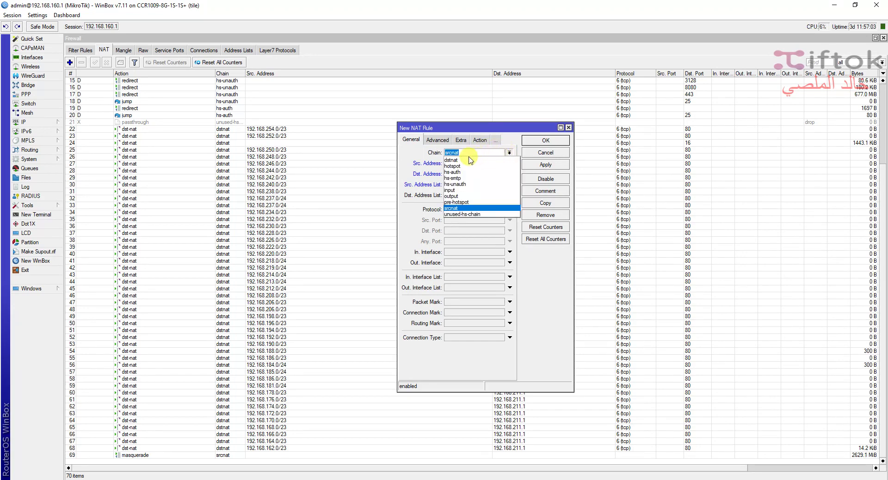
key(Down)
key(Down)
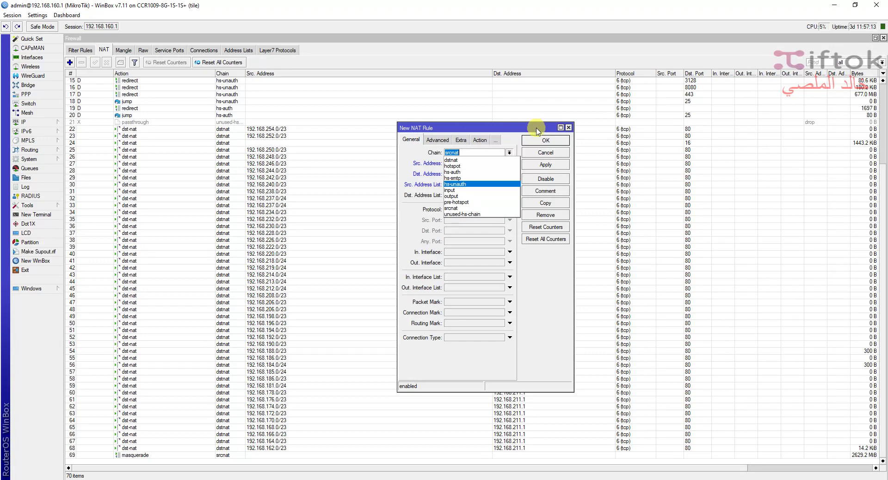
click(452, 172)
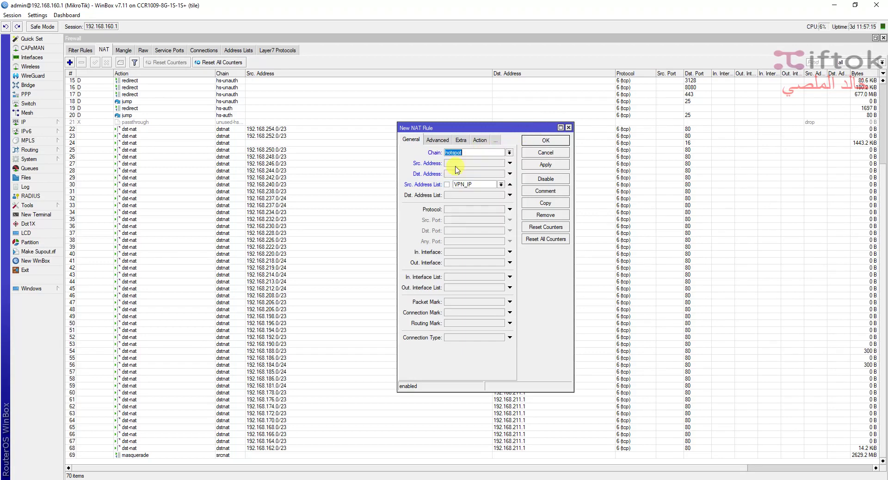
click(479, 140)
click(478, 153)
click(478, 154)
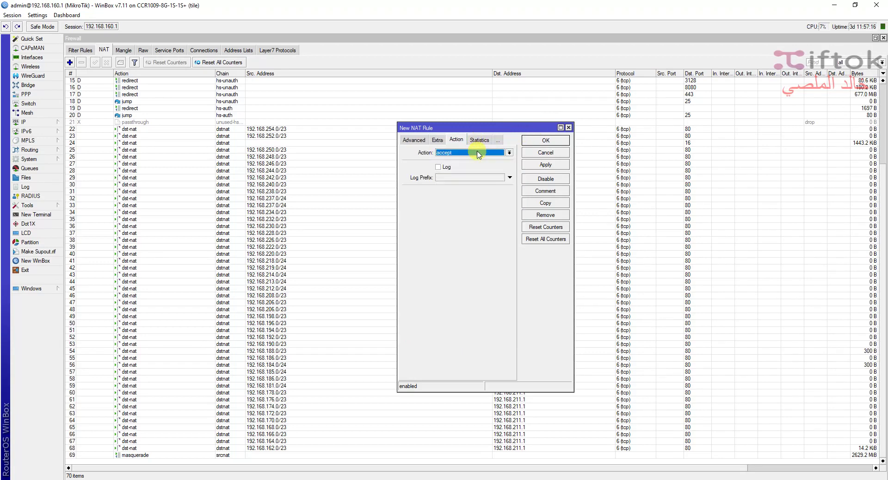
click(413, 140)
click(411, 139)
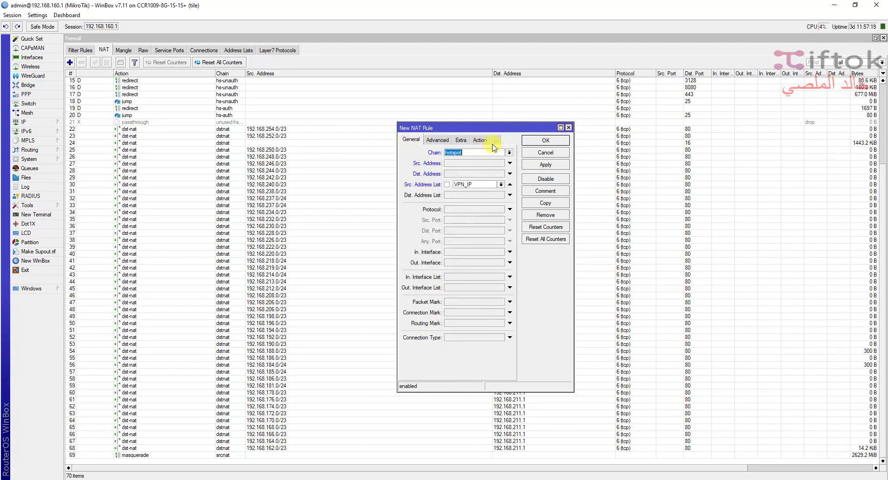
click(545, 165)
- Close the rule, drag the VPN_IP hotspot accept rule to position 0, then show Filter Rules
click(553, 147)
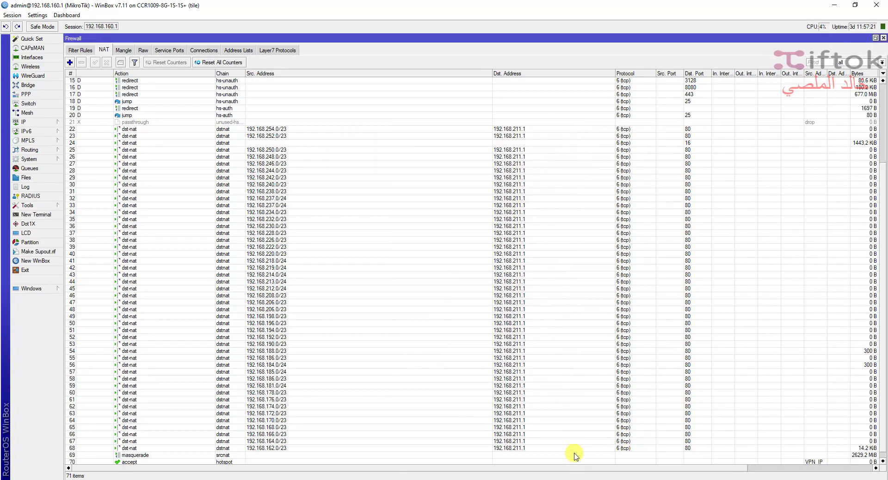
drag(566, 461, 509, 52)
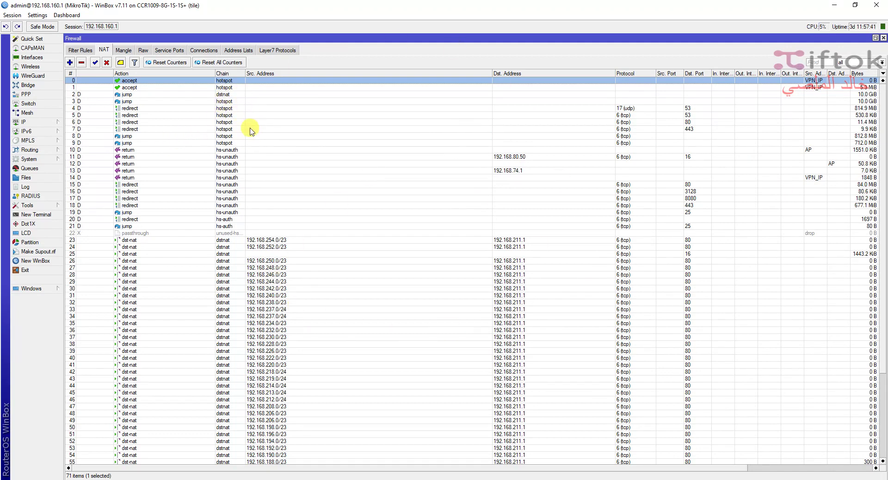
click(84, 50)
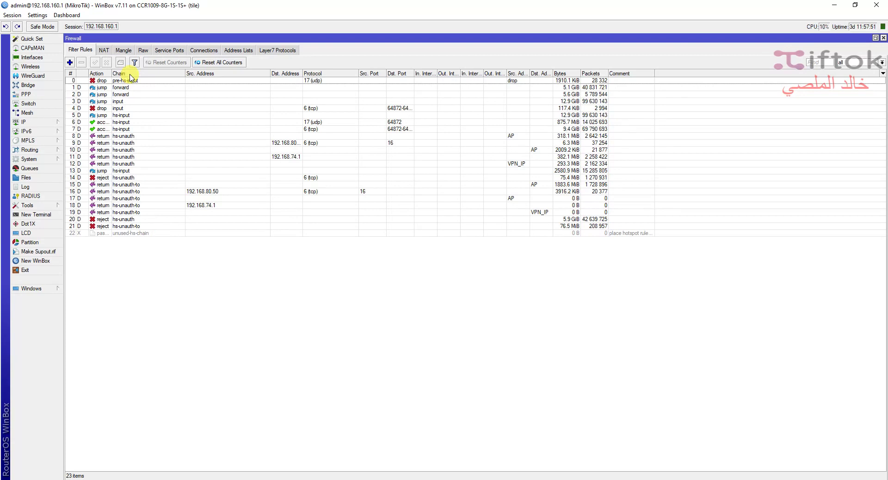
- Add a filter rule with chain forward and action accept, and save it
click(70, 62)
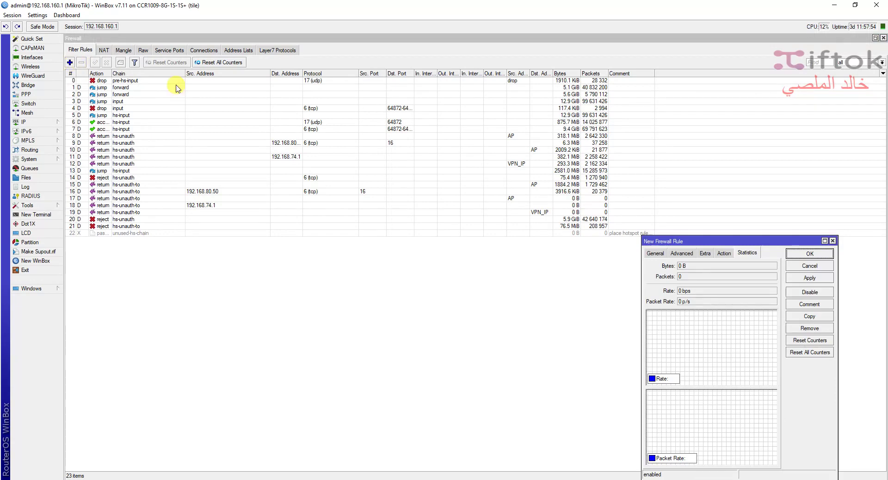
click(655, 253)
click(764, 266)
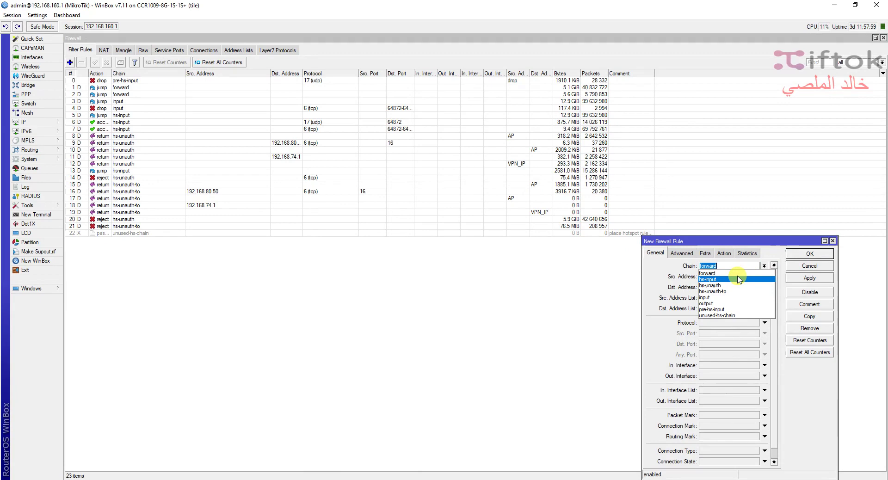
click(733, 252)
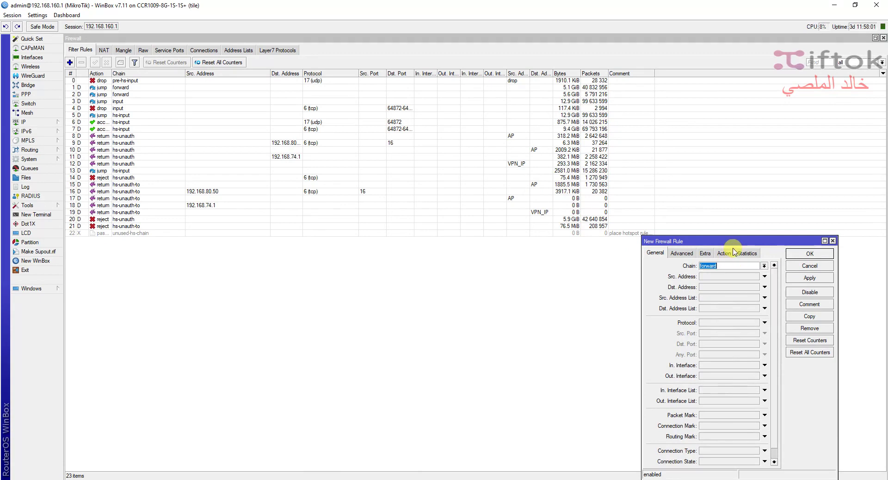
click(723, 254)
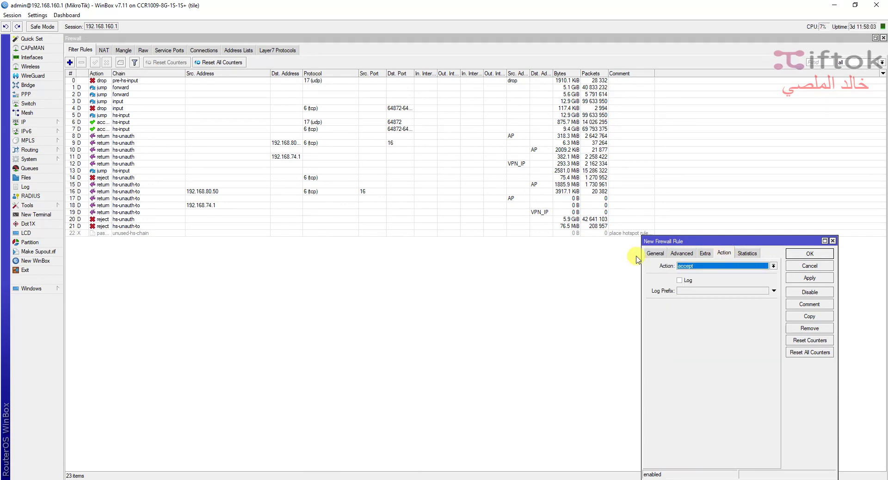
click(655, 253)
click(811, 255)
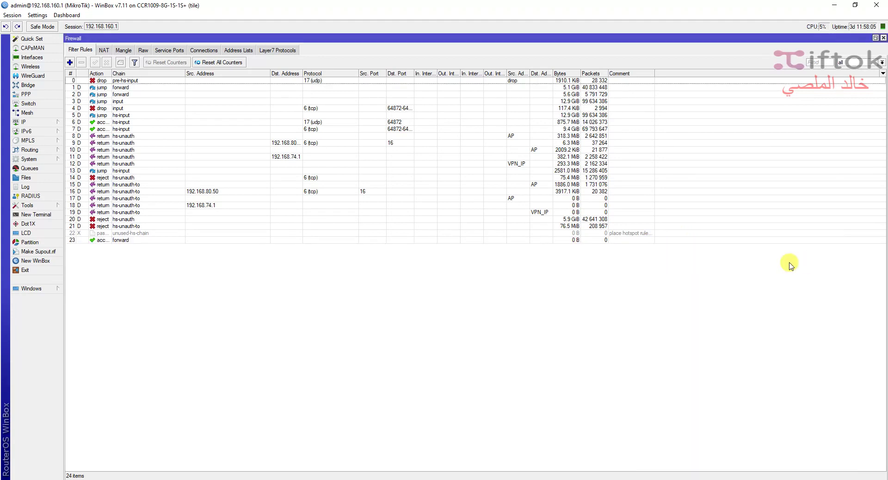
- Move the new forward accept rule to the top of the Filter Rules list
drag(161, 240, 189, 80)
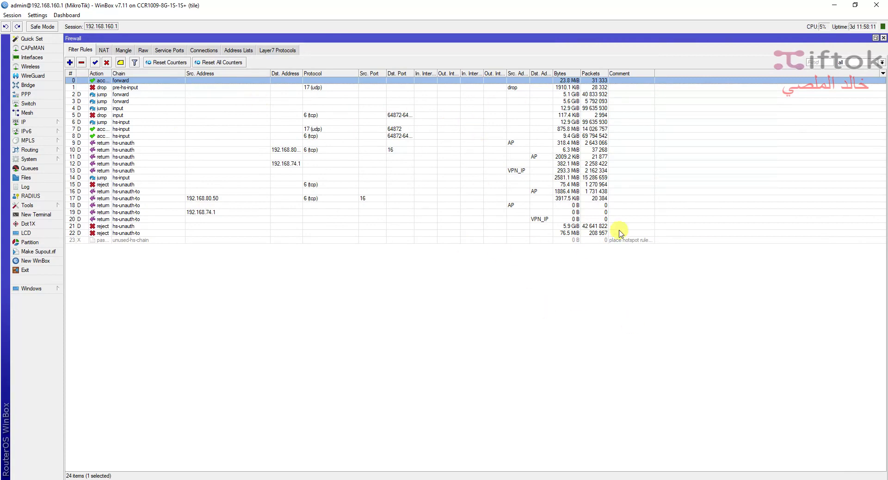
click(593, 94)
click(493, 101)
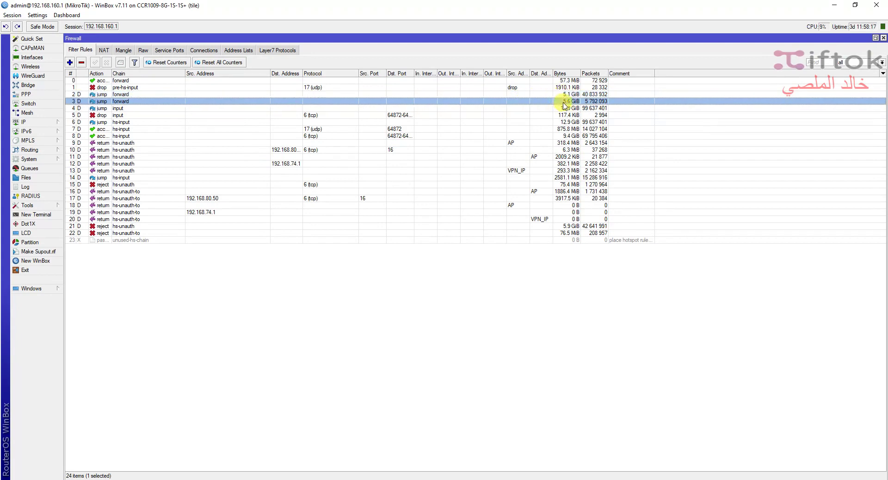
click(585, 94)
click(586, 80)
- Edit the top rule to match source address list VPN_IP and apply
double_click(524, 81)
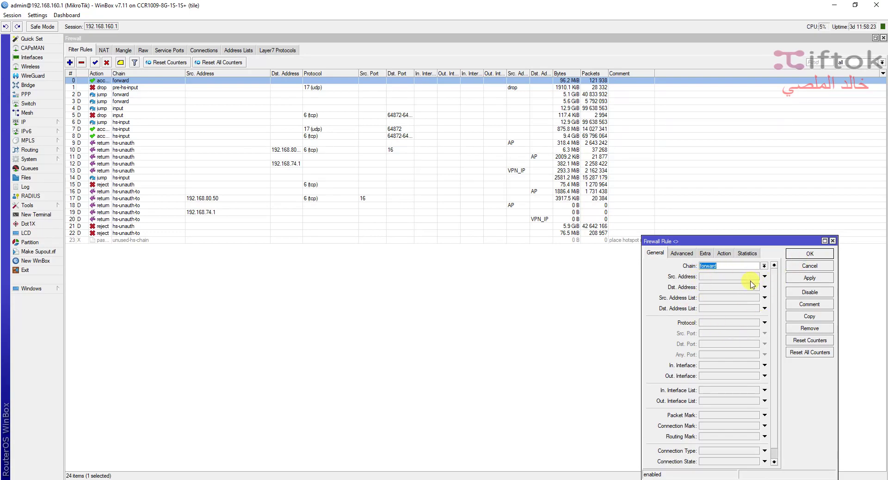
click(756, 298)
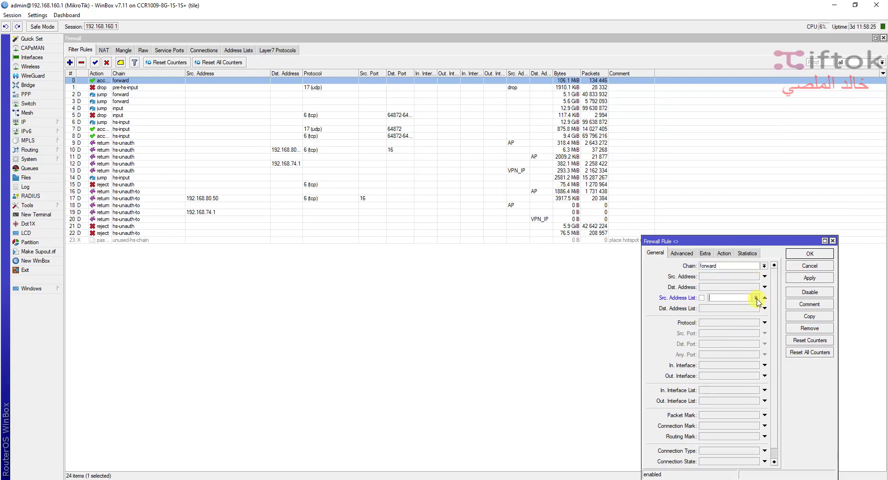
click(756, 299)
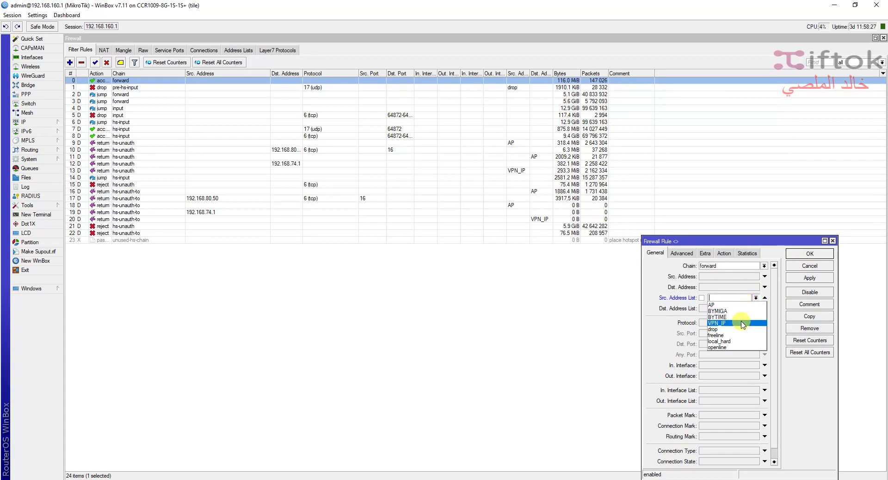
click(742, 323)
click(805, 279)
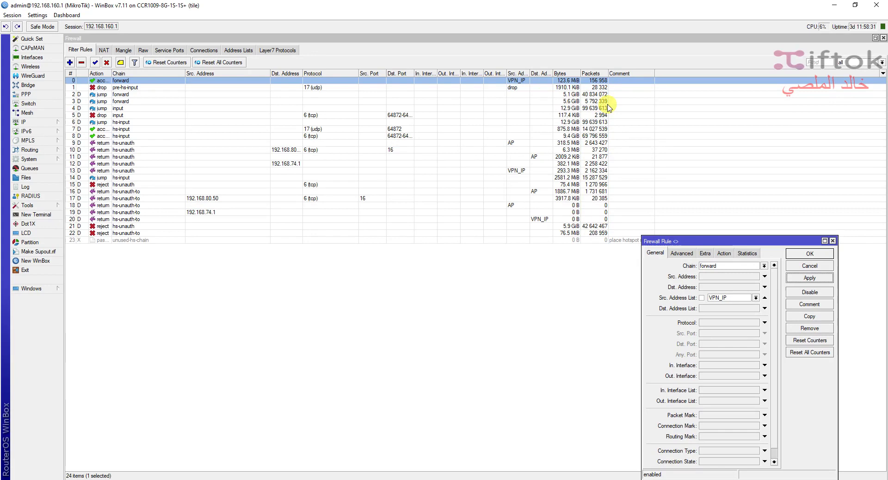
- Cancel out of the Firewall Rule dialog to close it
click(813, 264)
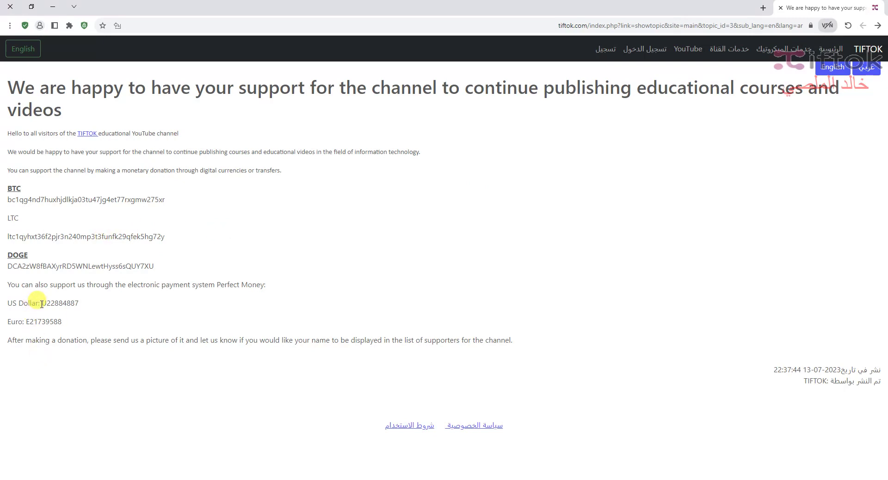
- Highlight the Perfect Money account number listed after "US Dollar:"
drag(41, 304, 129, 303)
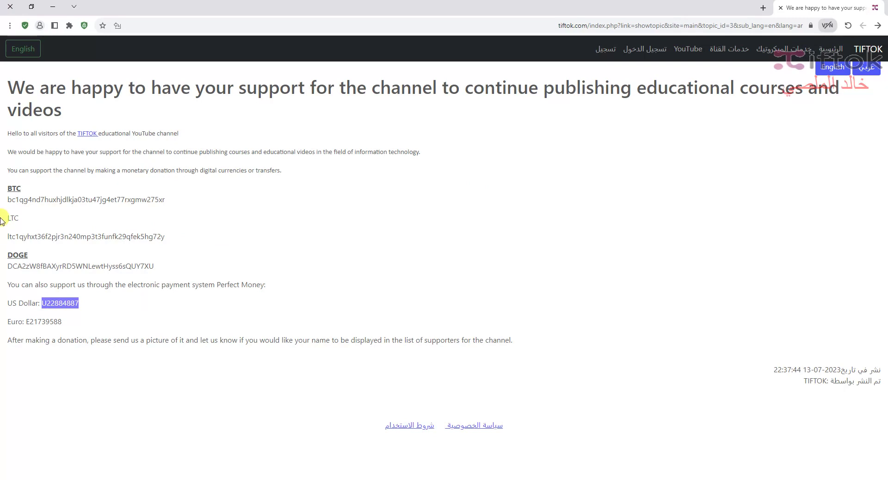